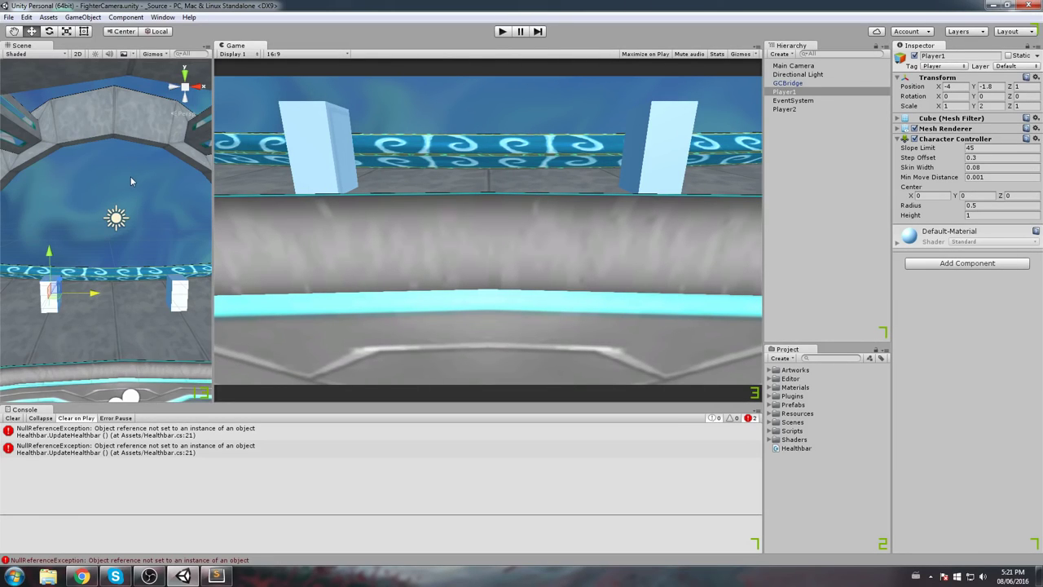
# - Widen the Scene view and delete the EventSystem object from the scene
pyautogui.moveTo(131, 177); pyautogui.dragTo(130, 208, button='middle')
pyautogui.moveTo(115, 249); pyautogui.dragTo(113, 171, button='middle')
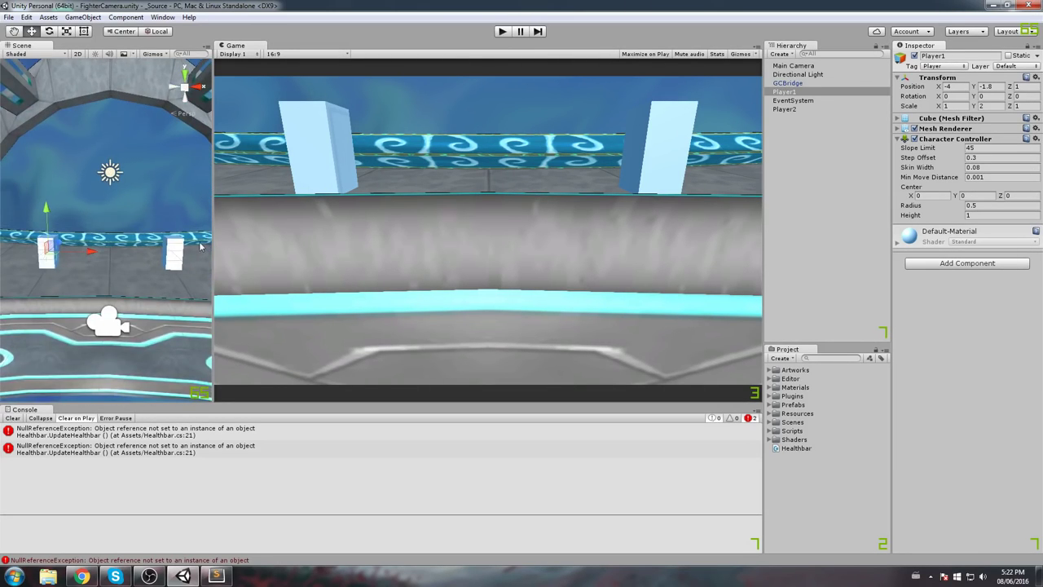
pyautogui.moveTo(210, 244); pyautogui.dragTo(326, 244)
pyautogui.moveTo(192, 210); pyautogui.dragTo(259, 199, button='middle')
pyautogui.moveTo(809, 101); pyautogui.dragTo(803, 120)
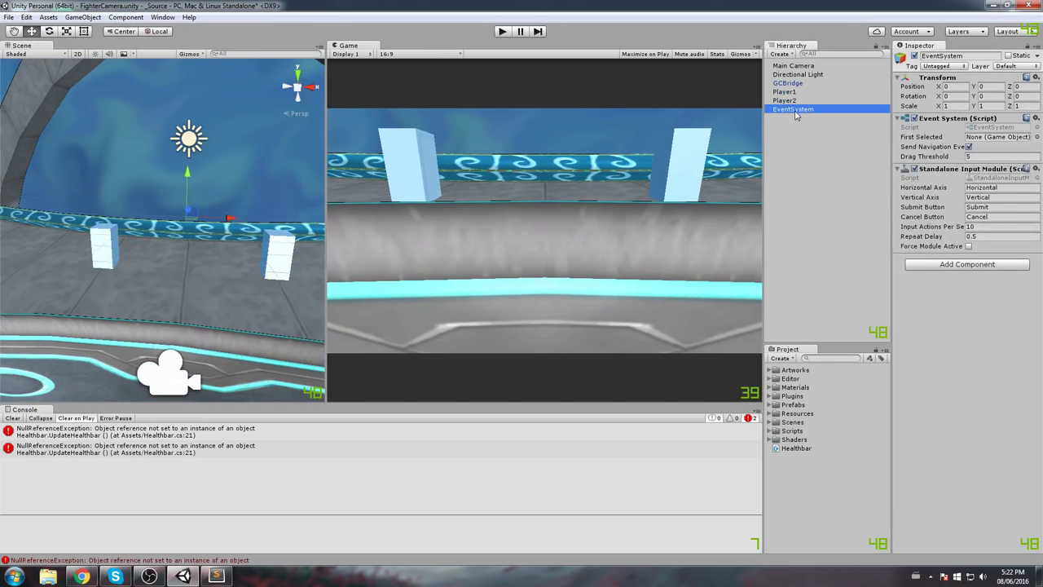
pyautogui.press('Delete')
# - Select the Player1 cube and collapse its Character Controller component
pyautogui.moveTo(210, 179); pyautogui.dragTo(248, 194, button='middle')
pyautogui.scroll(2, 247, 193)
pyautogui.click(142, 259)
pyautogui.keyDown('alt'); pyautogui.moveTo(144, 238); pyautogui.dragTo(232, 167); pyautogui.keyUp('alt')
pyautogui.click(955, 140)
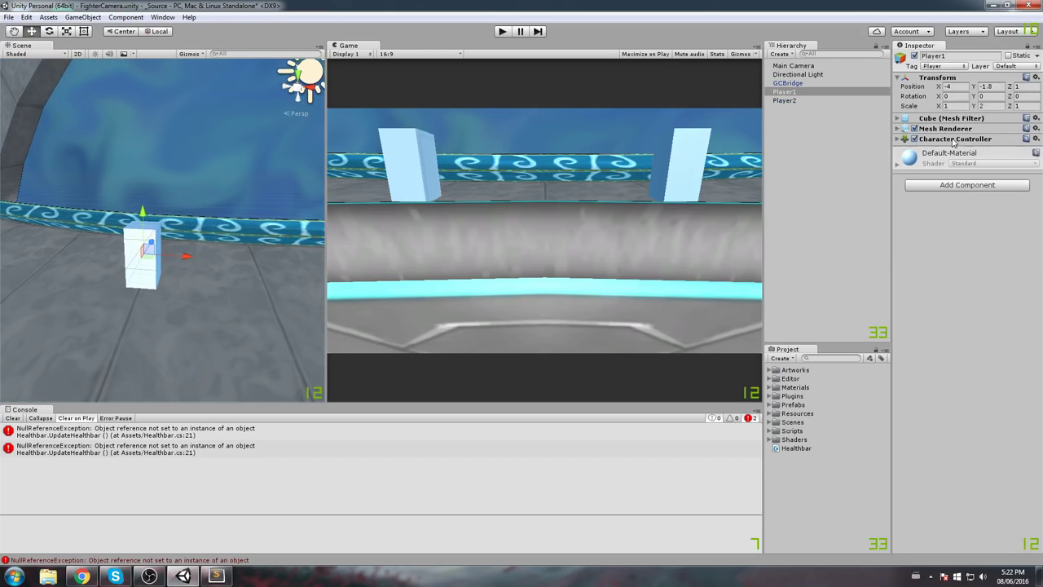
pyautogui.moveTo(195, 140); pyautogui.dragTo(204, 148, button='middle')
pyautogui.click(937, 128)
pyautogui.click(937, 129)
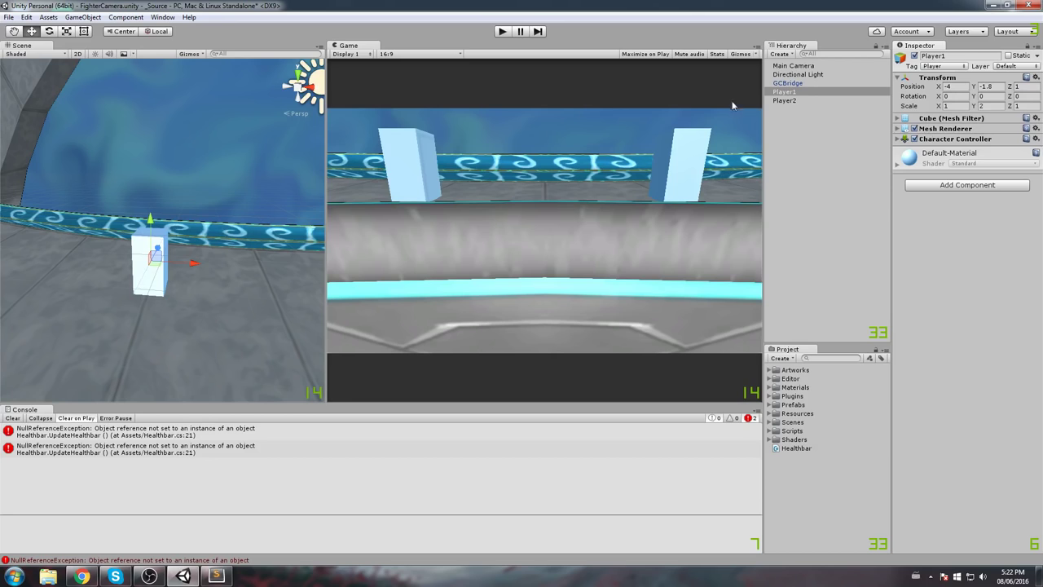
# - Disable the Mesh Renderer on Player1 and Player2, and re-enable it on Player1
pyautogui.click(914, 129)
pyautogui.click(785, 100)
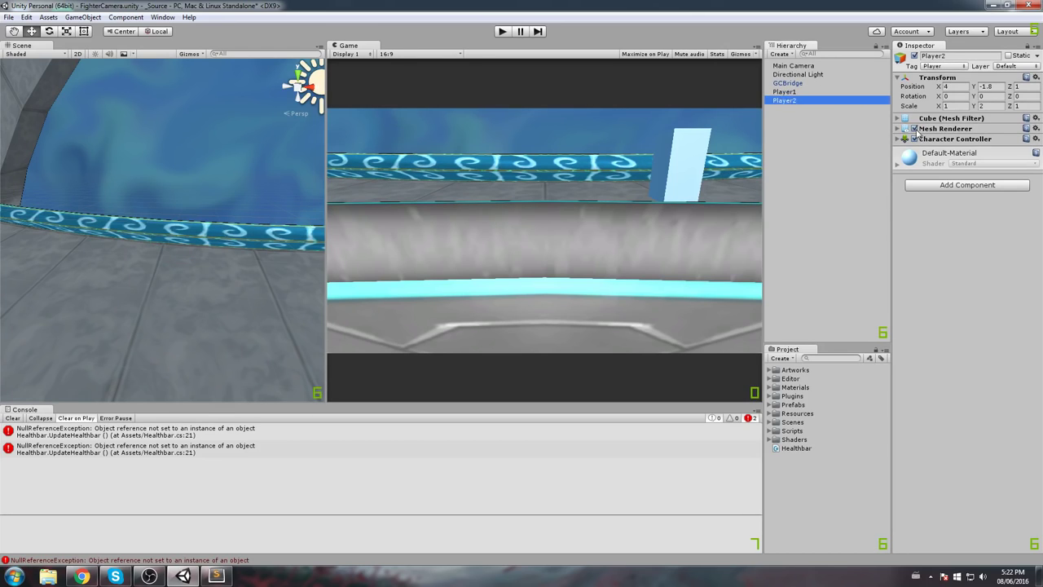
pyautogui.click(914, 128)
pyautogui.click(803, 95)
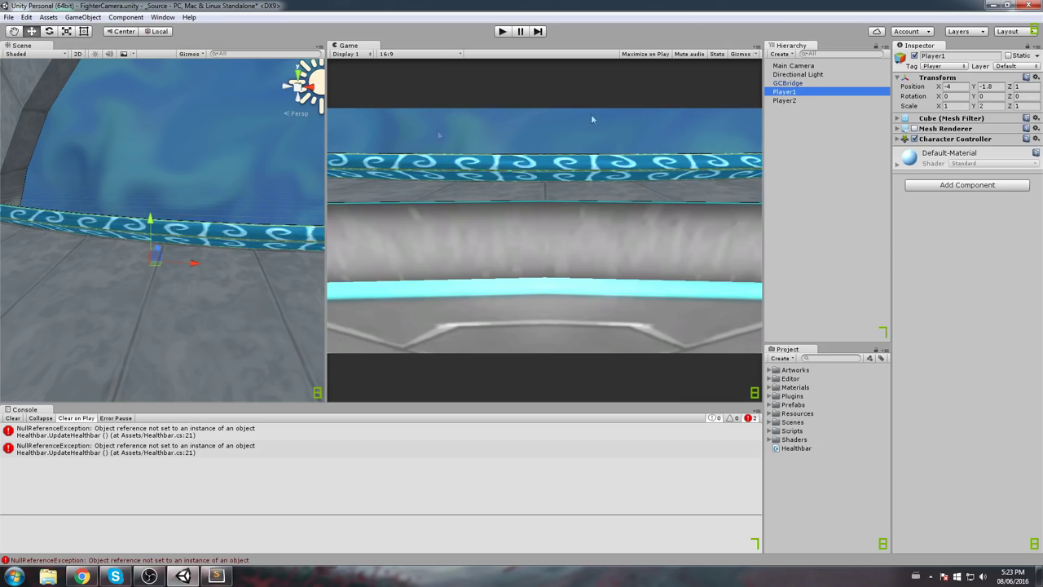
pyautogui.click(914, 129)
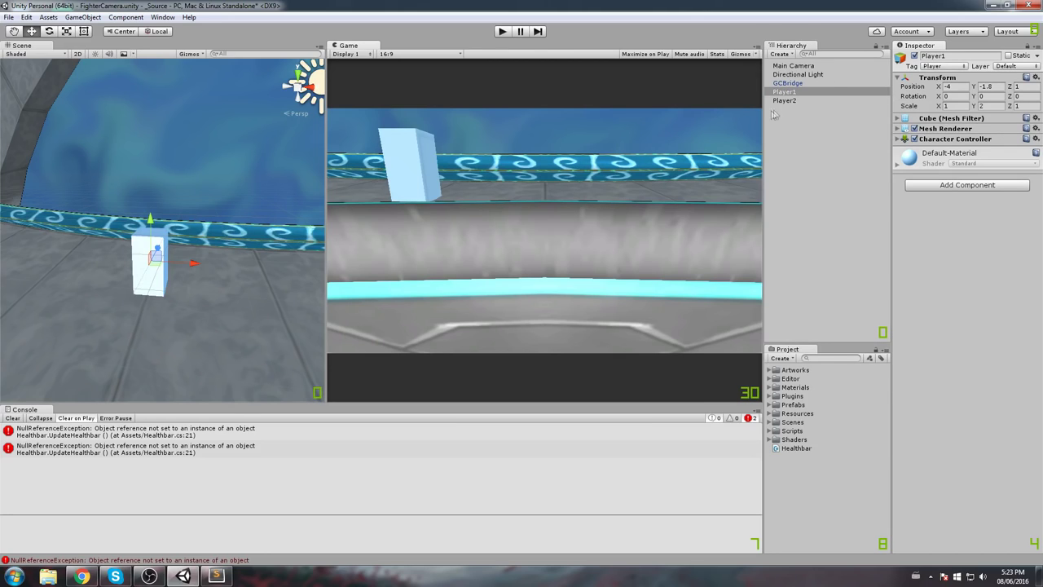
# - Create an empty child object under Player1 and name it MyColliders
pyautogui.click(806, 92)
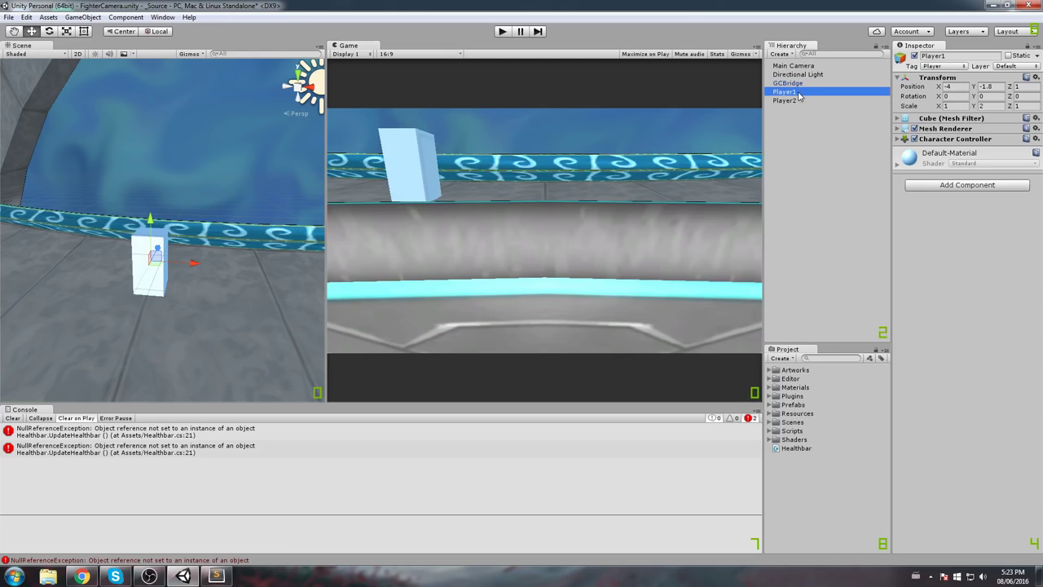
pyautogui.rightClick(792, 95)
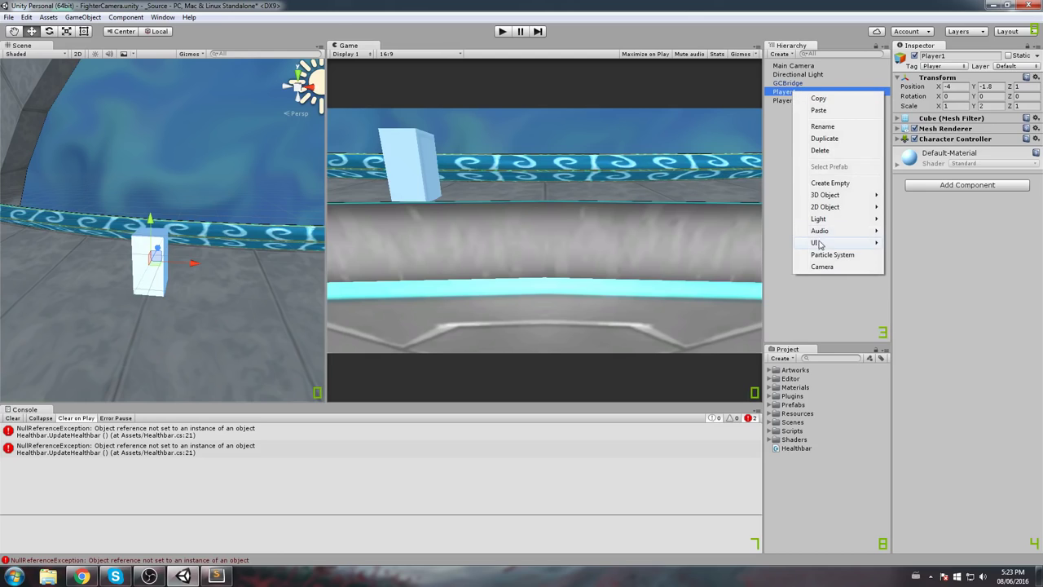
pyautogui.click(831, 183)
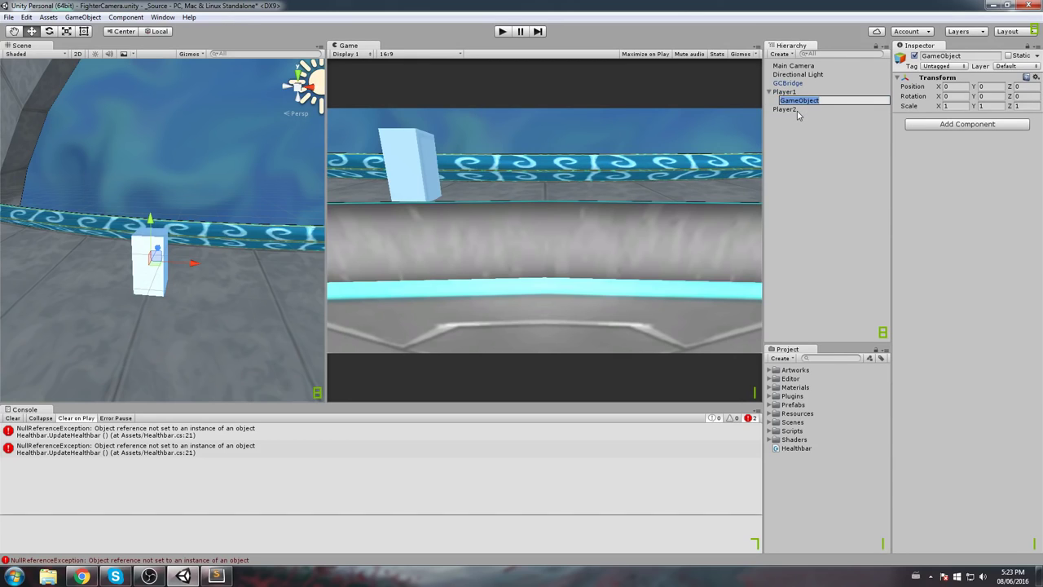
pyautogui.write('MyColliders')
pyautogui.press('Return')
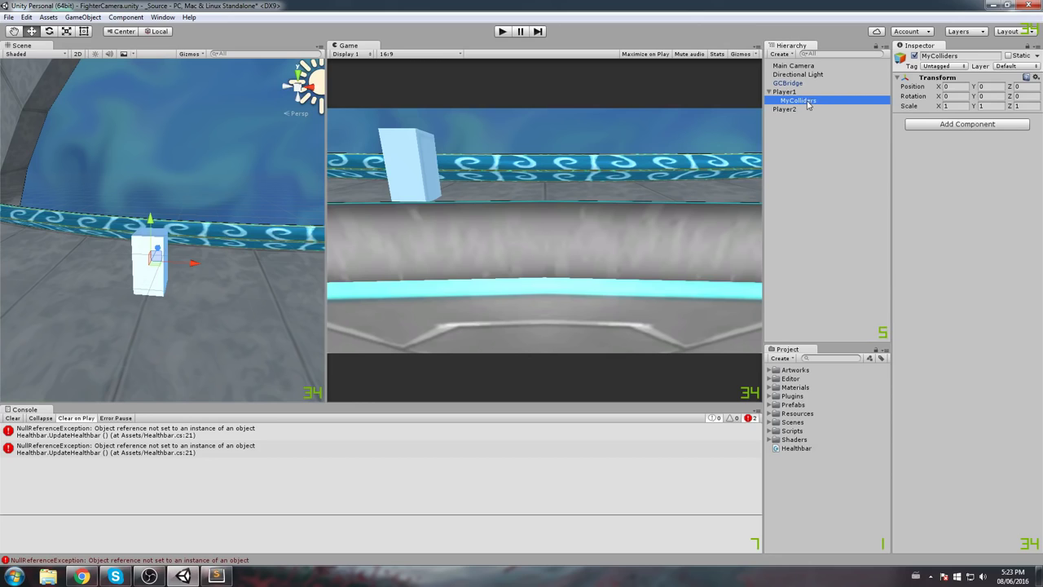
# - Add a cube as a child of MyColliders and name it Head
pyautogui.rightClick(807, 104)
pyautogui.moveTo(845, 204)
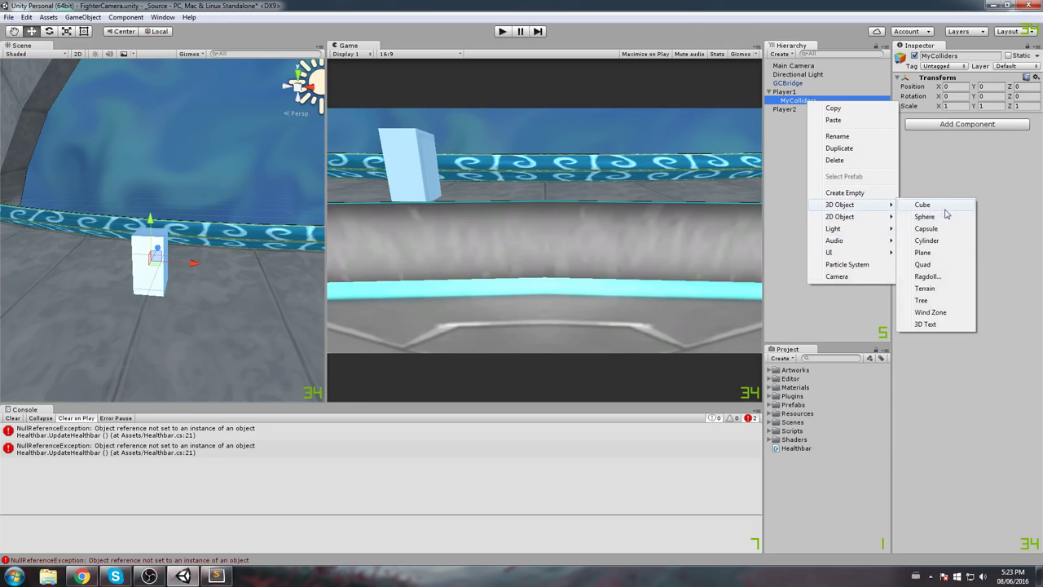
pyautogui.click(946, 209)
pyautogui.write('He')
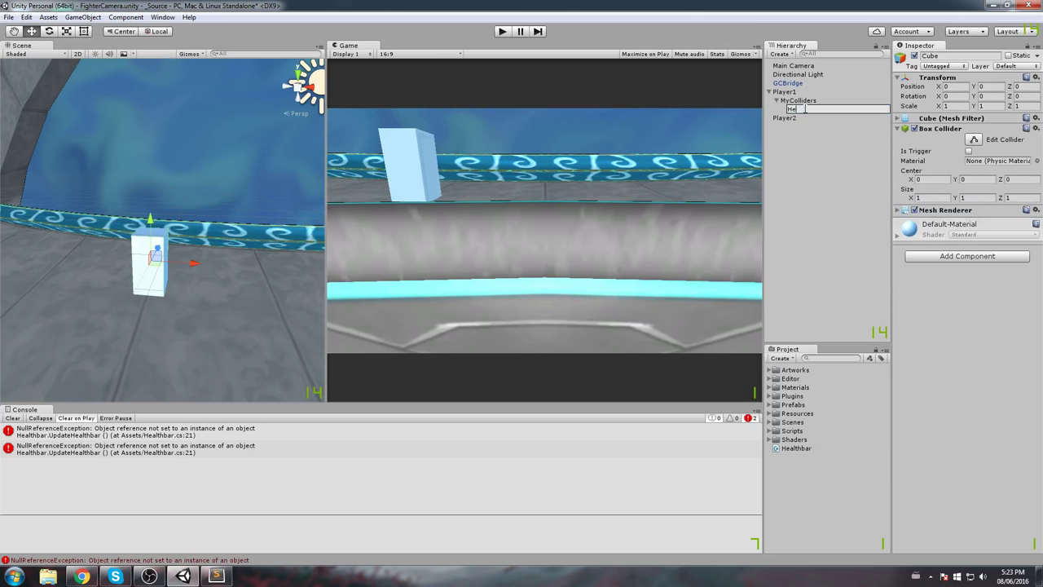
pyautogui.write('ad')
pyautogui.press('Return')
# - Raise the Head cube above Player1's body to a Y position of about 1.03
pyautogui.doubleClick(805, 110)
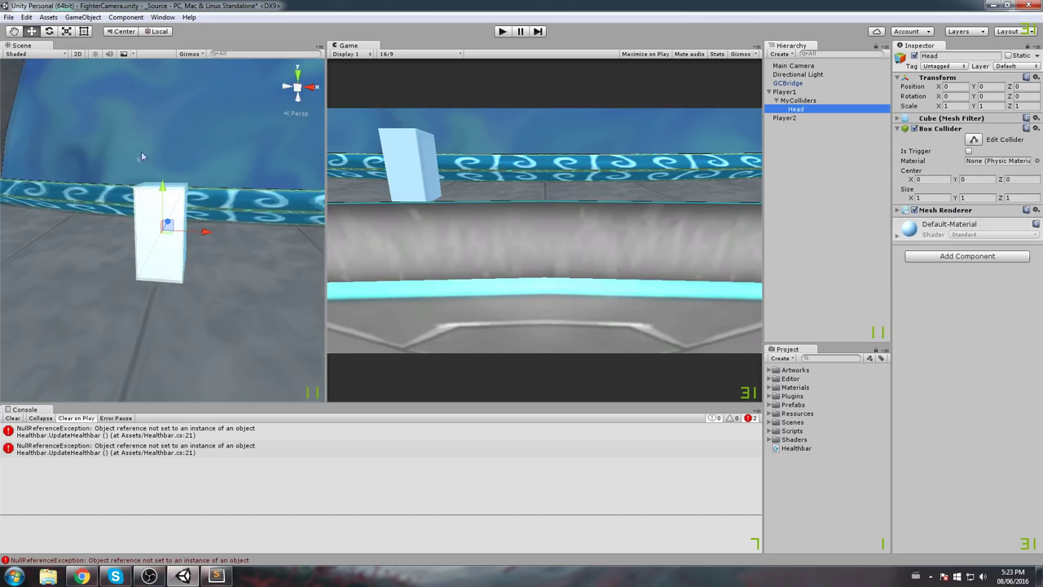
pyautogui.moveTo(165, 212); pyautogui.dragTo(163, 97)
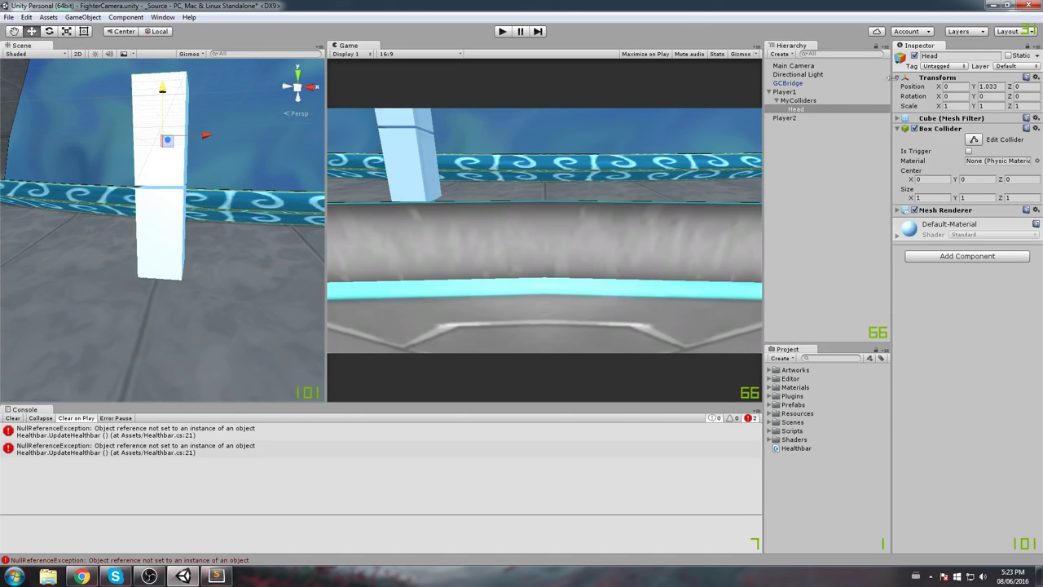
pyautogui.click(797, 92)
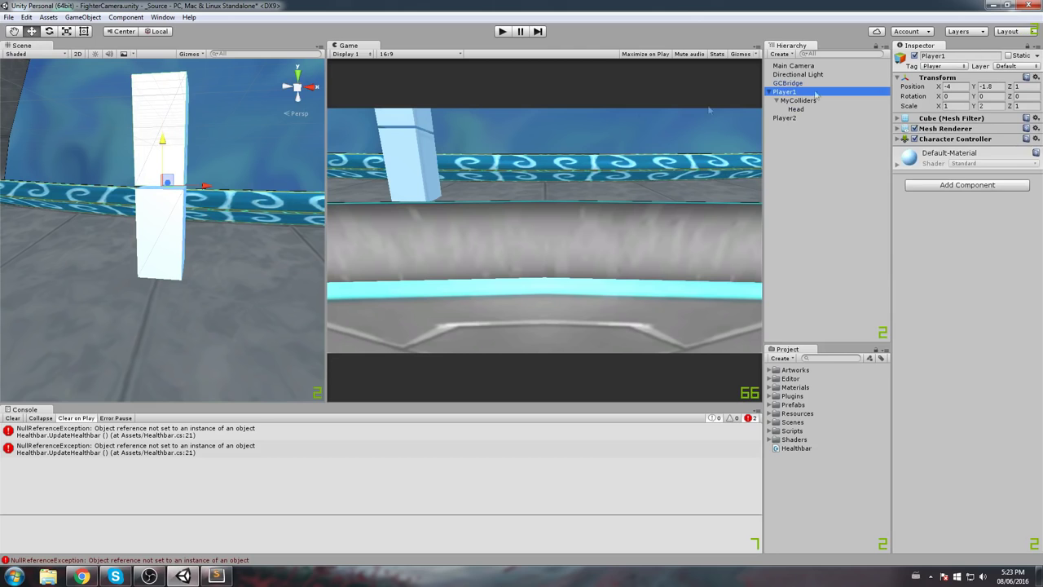
# - Scale the Head cube down to about 0.70 on X, 0.32 on Y and 0.70 on Z
pyautogui.click(796, 109)
pyautogui.press('r')
pyautogui.moveTo(163, 102); pyautogui.dragTo(171, 128)
pyautogui.moveTo(163, 91); pyautogui.dragTo(163, 79)
pyautogui.keyDown('alt'); pyautogui.moveTo(263, 134); pyautogui.dragTo(138, 184); pyautogui.keyUp('alt')
pyautogui.moveTo(310, 106); pyautogui.dragTo(195, 214, button='middle')
pyautogui.moveTo(96, 255); pyautogui.dragTo(96, 275)
pyautogui.moveTo(92, 223); pyautogui.dragTo(158, 221)
pyautogui.scroll(3, 207, 205)
pyautogui.moveTo(277, 179); pyautogui.dragTo(227, 195, button='middle')
# - Lower the Head cube to a Y position of about 0.377 and disable Player1's Mesh Renderer
pyautogui.press('w')
pyautogui.moveTo(180, 127); pyautogui.dragTo(196, 214)
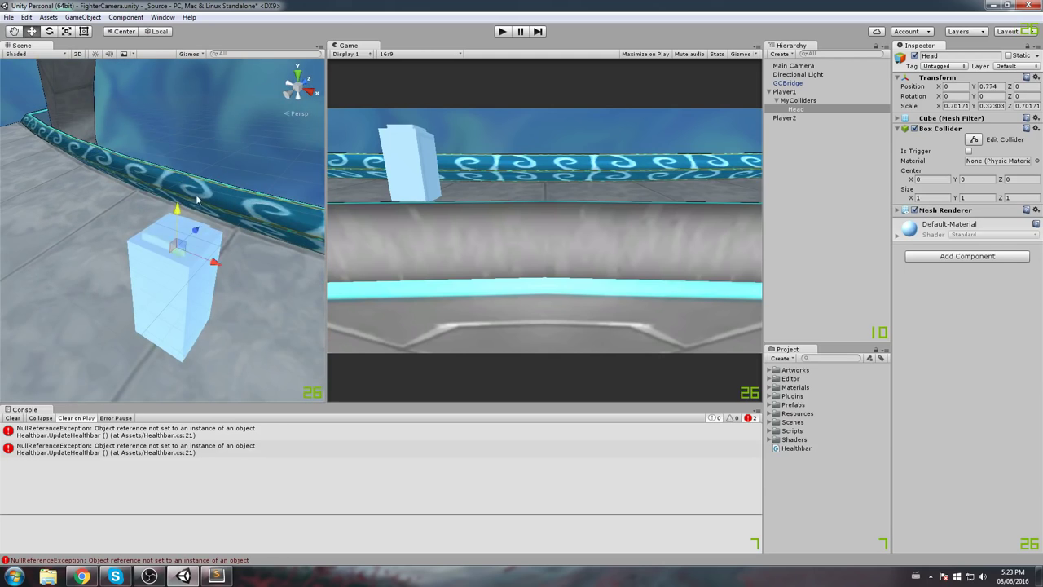
pyautogui.click(795, 93)
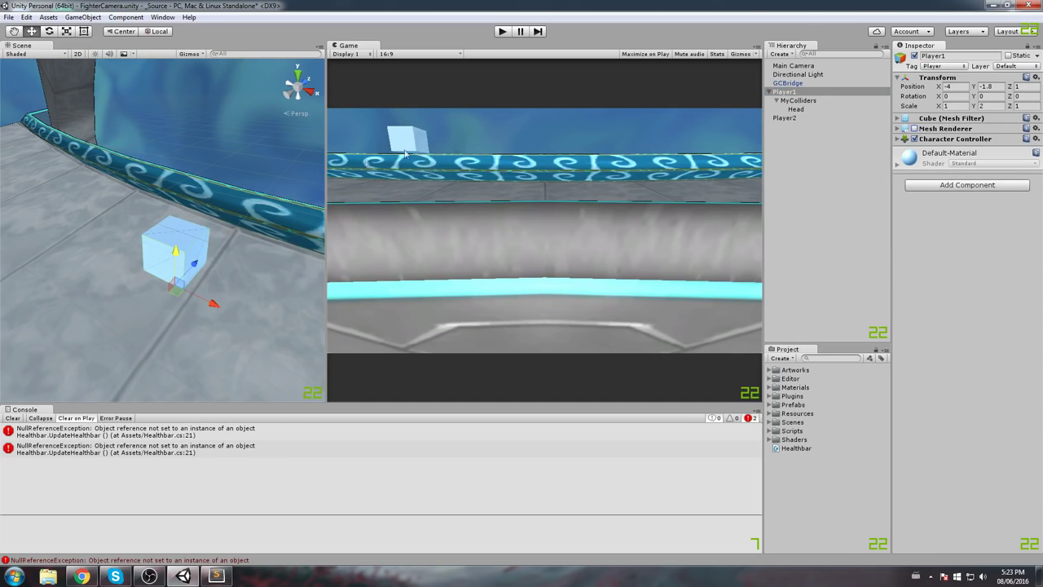
# - Rescale the Head cube to about 0.65 × 0.33 × 0.62 and clear the console messages
pyautogui.click(802, 108)
pyautogui.moveTo(262, 226); pyautogui.dragTo(220, 235, button='right')
pyautogui.press('r')
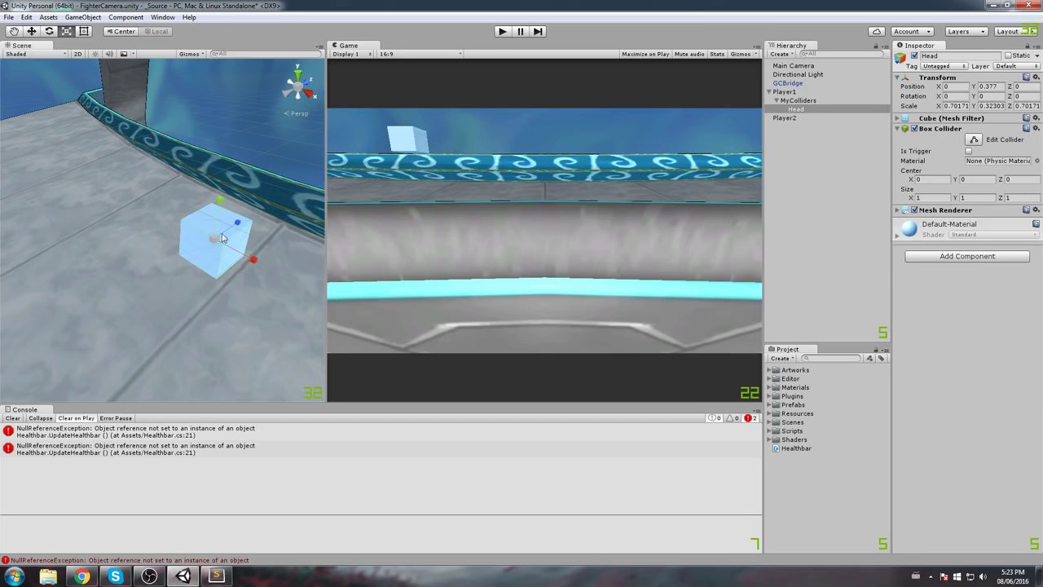
pyautogui.moveTo(215, 238); pyautogui.dragTo(249, 260)
pyautogui.moveTo(254, 246); pyautogui.dragTo(228, 242, button='middle')
pyautogui.scroll(2, 229, 242)
pyautogui.keyDown('alt'); pyautogui.moveTo(210, 263); pyautogui.dragTo(272, 277); pyautogui.keyUp('alt')
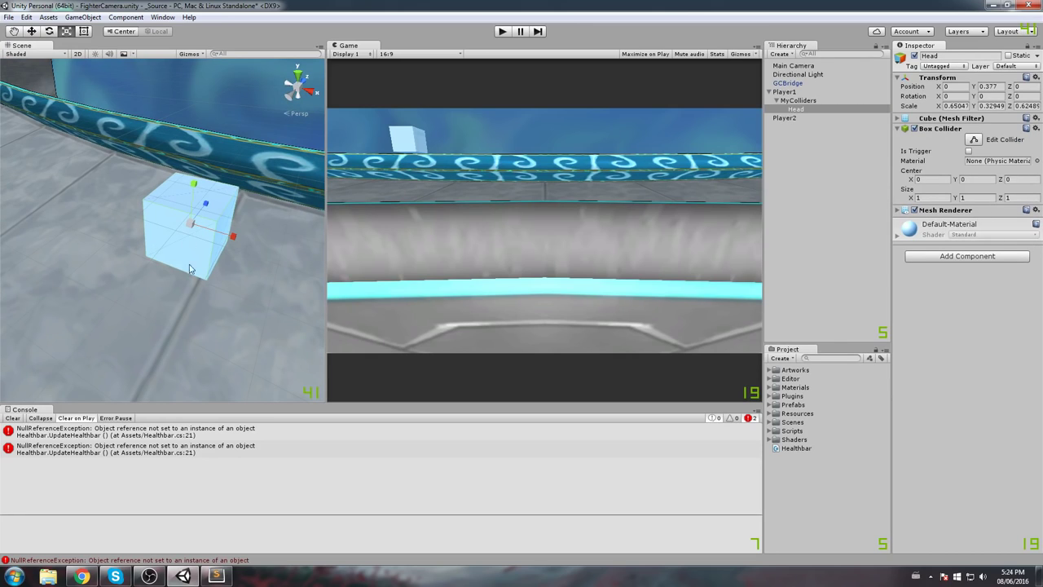
pyautogui.keyDown('alt'); pyautogui.moveTo(204, 252); pyautogui.dragTo(190, 236); pyautogui.keyUp('alt')
pyautogui.moveTo(189, 237); pyautogui.dragTo(225, 210, button='middle')
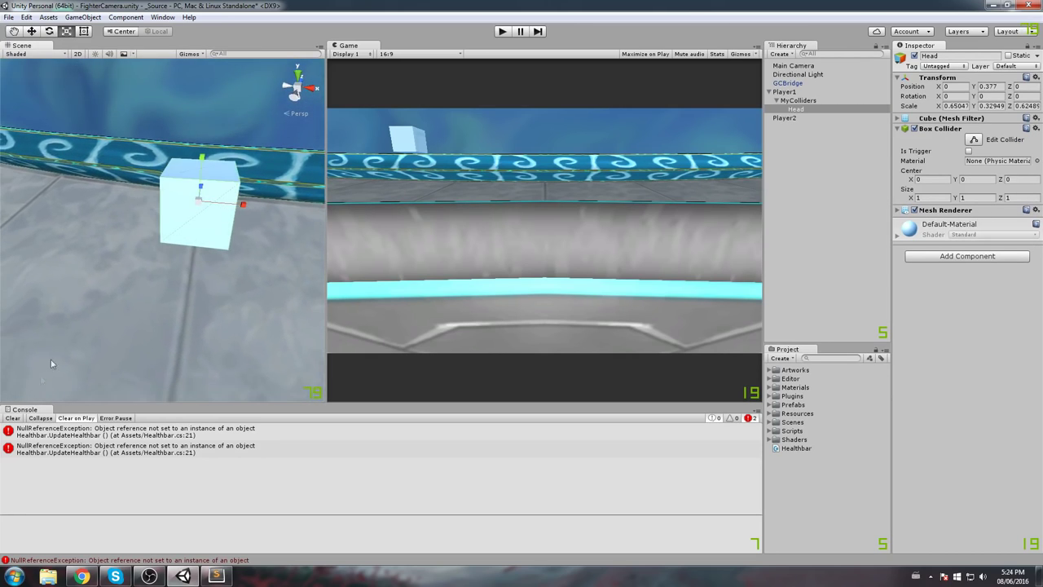
pyautogui.click(15, 417)
pyautogui.moveTo(249, 178); pyautogui.dragTo(164, 236, button='middle')
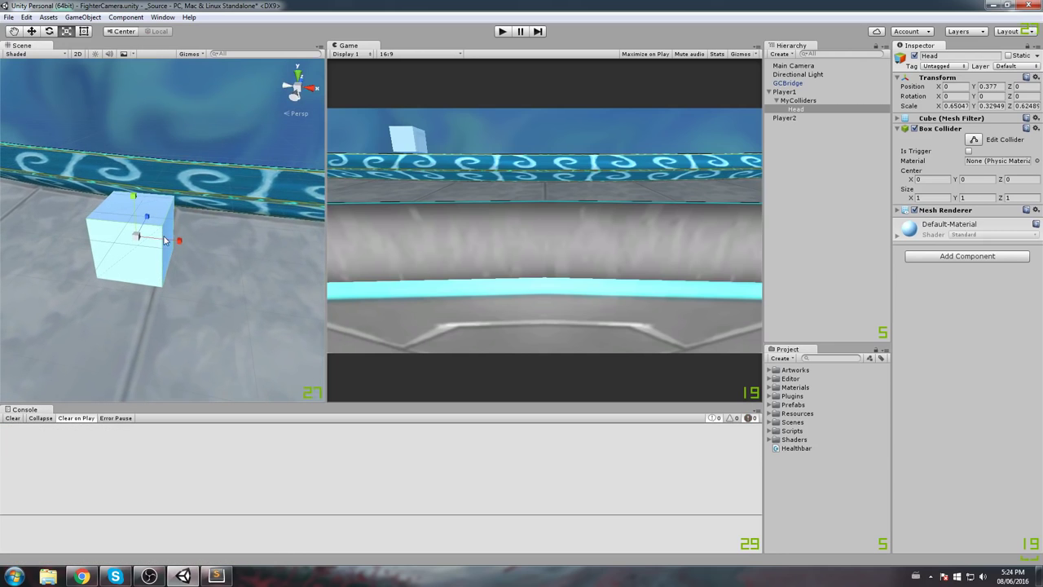
# - Duplicate the Head cube inside MyColliders and rename the copy Torso
pyautogui.scroll(-3, 164, 236)
pyautogui.click(815, 118)
pyautogui.click(814, 109)
pyautogui.hotkey('ctrl', 'd')
pyautogui.press('F2')
pyautogui.write('Torso')
pyautogui.press('Return')
# - Position the Torso cube directly below Head and stretch it into a tall block for the body
pyautogui.keyDown('alt'); pyautogui.moveTo(133, 239); pyautogui.dragTo(244, 47); pyautogui.keyUp('alt')
pyautogui.press('w')
pyautogui.moveTo(241, 128); pyautogui.dragTo(227, 263)
pyautogui.press('r')
pyautogui.press('w')
pyautogui.moveTo(229, 226)
pyautogui.mouseDown()
pyautogui.moveTo(233, 204)
pyautogui.moveTo(234, 234)
pyautogui.mouseUp()
pyautogui.press('r')
pyautogui.press('w')
pyautogui.moveTo(231, 191)
pyautogui.mouseDown()
pyautogui.moveTo(232, 209)
pyautogui.moveTo(233, 198)
pyautogui.mouseUp()
pyautogui.press('r')
pyautogui.press('w')
# - Enlarge the Head cube uniformly to a scale of about 0.78 × 0.39 × 0.75
pyautogui.click(234, 171)
pyautogui.press('r')
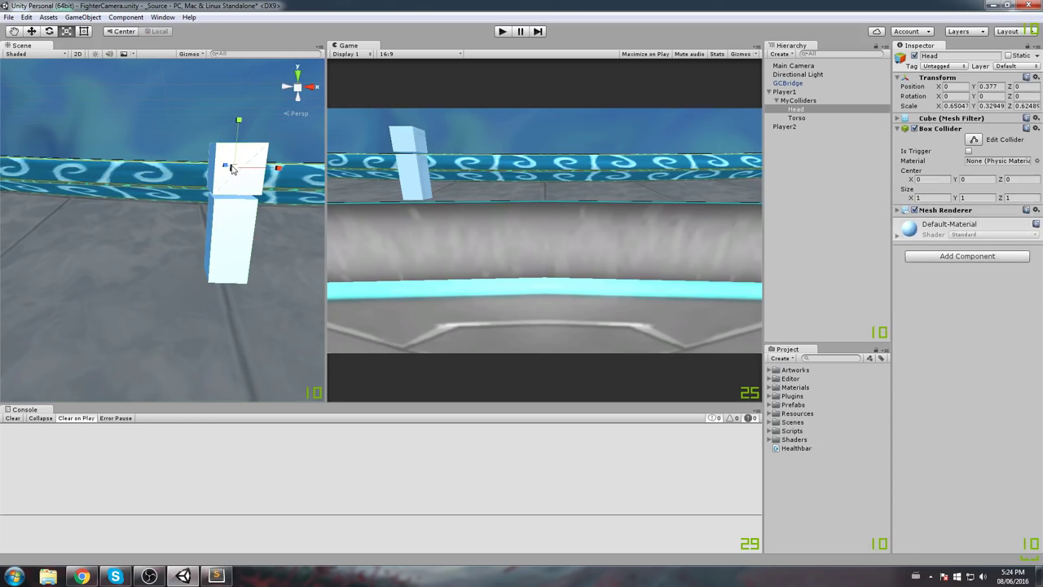
pyautogui.moveTo(235, 167); pyautogui.dragTo(236, 169)
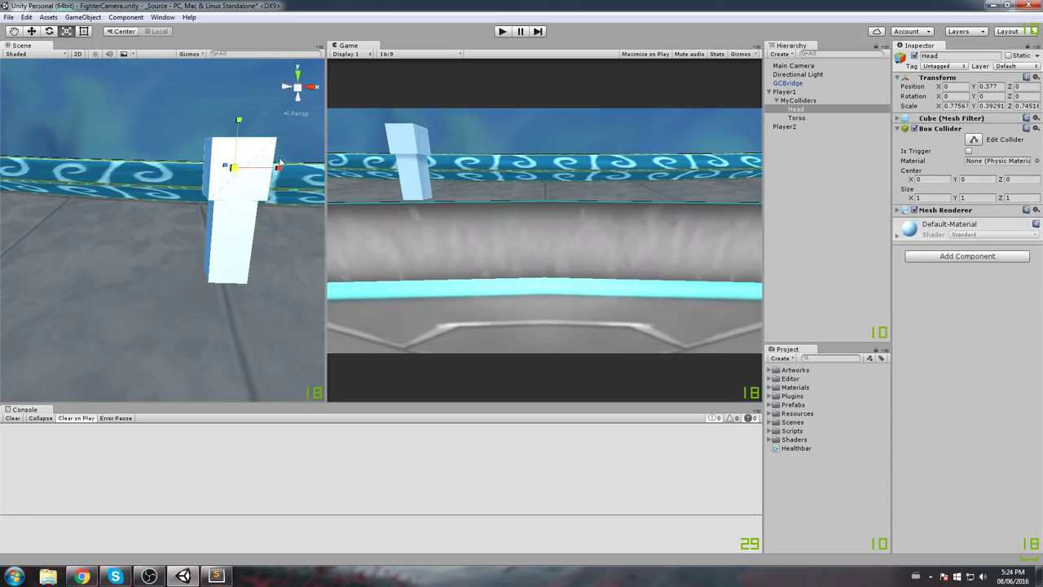
# - Enable Player1's Mesh Renderer and fit Head inside the body, with Y scale about 0.289 and Y position about 0.357
pyautogui.click(817, 91)
pyautogui.click(914, 129)
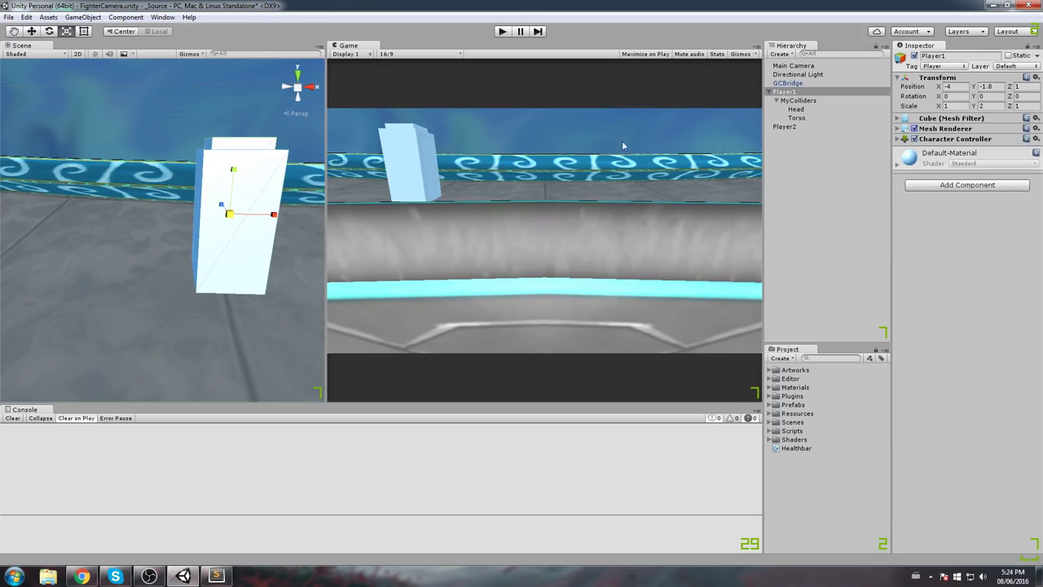
pyautogui.click(794, 109)
pyautogui.moveTo(238, 121); pyautogui.dragTo(238, 134)
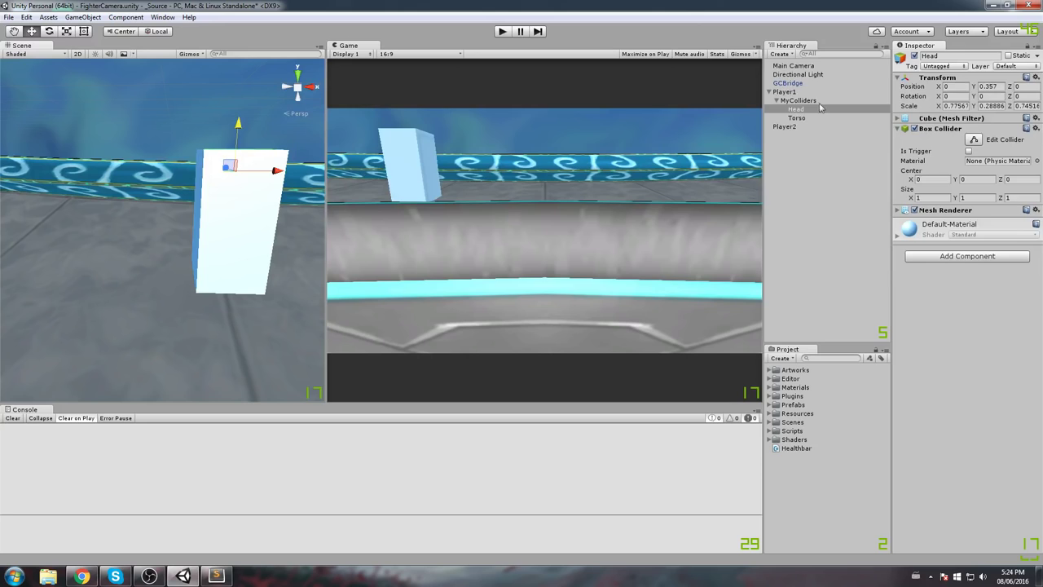
# - Disable Player1's Mesh Renderer and expand the Mesh Filter component of the Head and Torso cubes
pyautogui.click(794, 92)
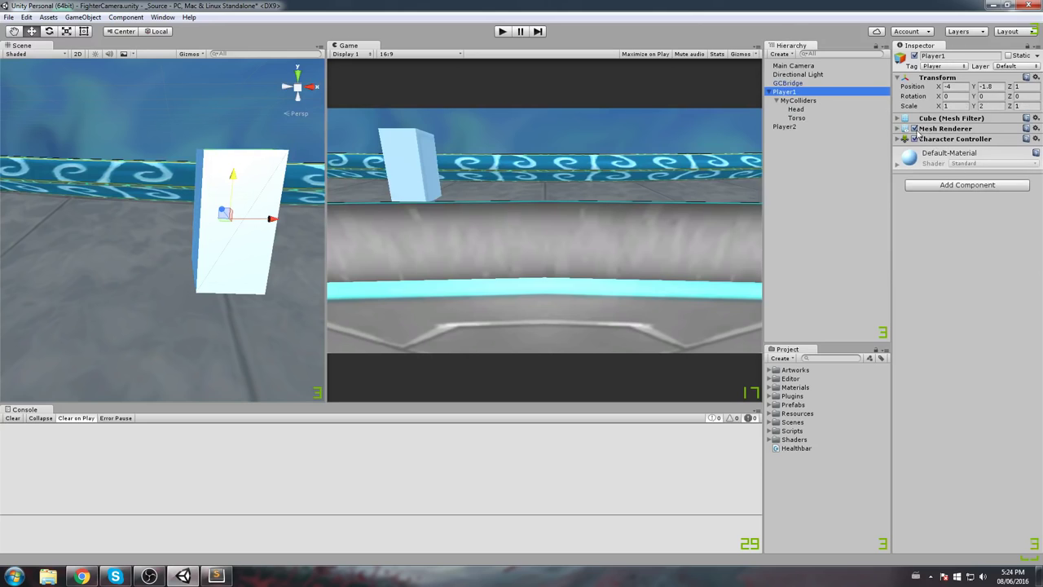
pyautogui.click(914, 128)
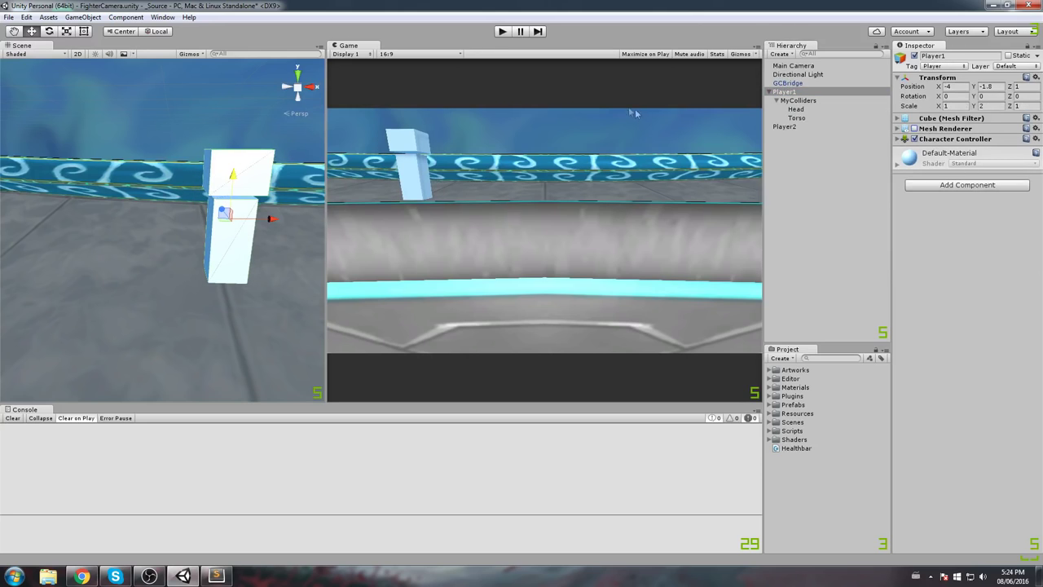
pyautogui.click(823, 117)
pyautogui.keyDown('shift'); pyautogui.click(811, 108); pyautogui.keyUp('shift')
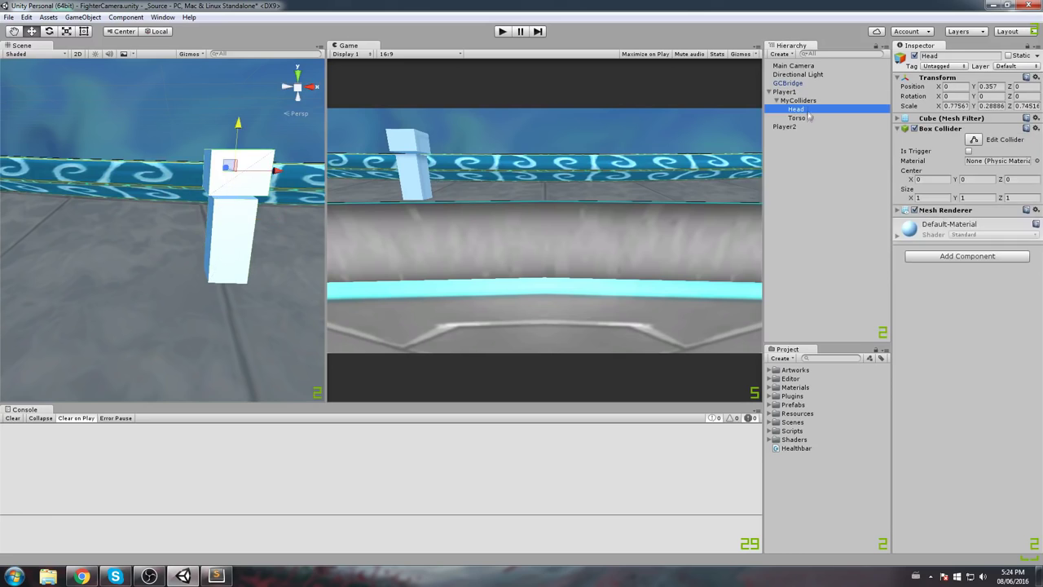
pyautogui.click(928, 120)
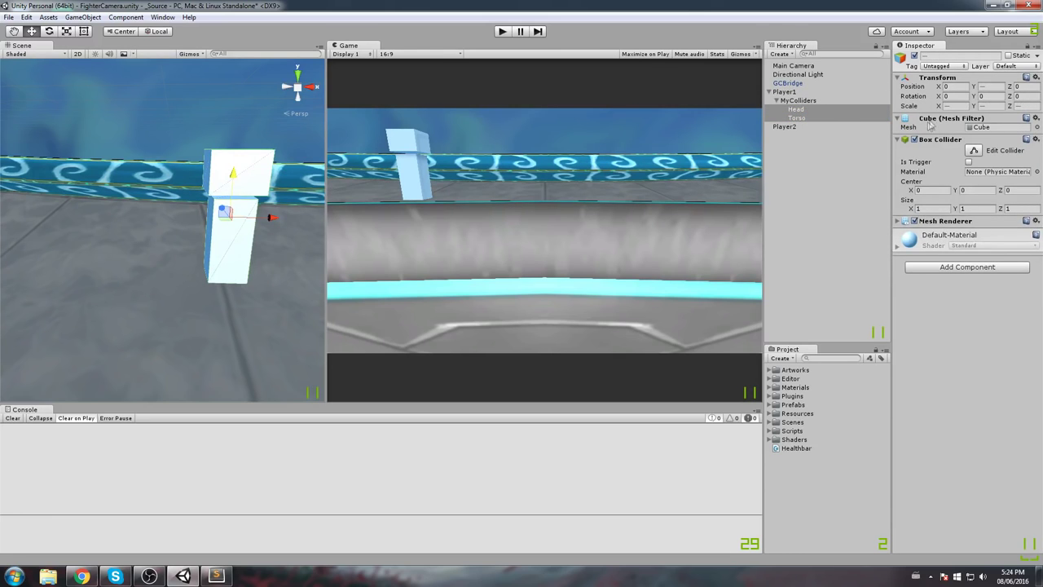
pyautogui.click(814, 109)
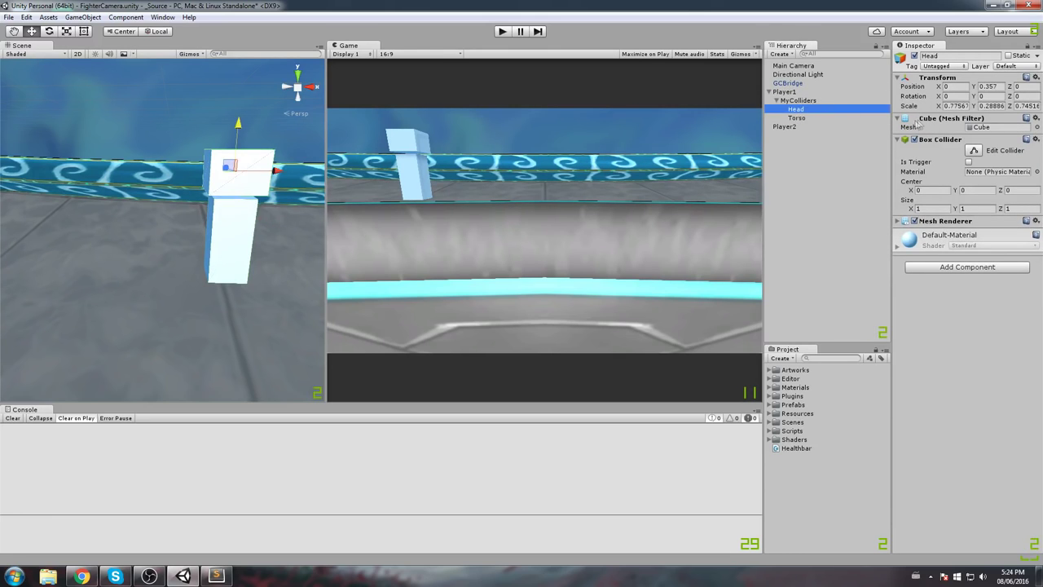